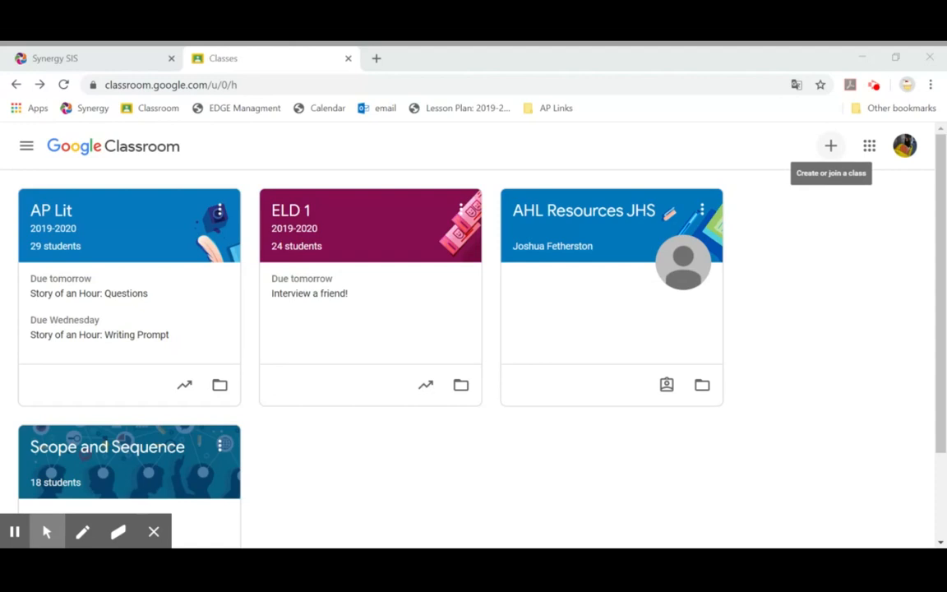
# Step: Create a Google Classroom class titled 'ELD 1' with section '3rd period'
pyautogui.click(830, 148)
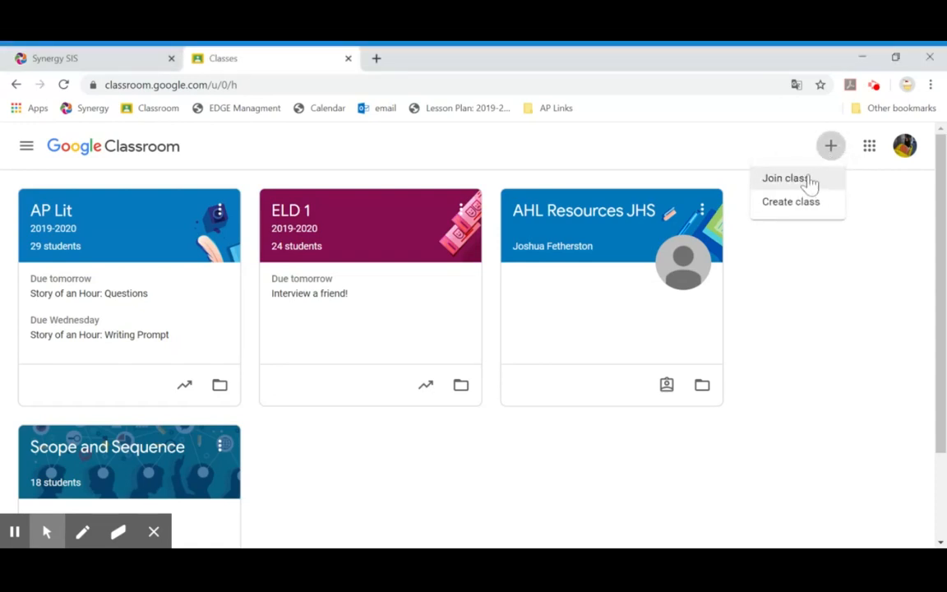
pyautogui.click(802, 206)
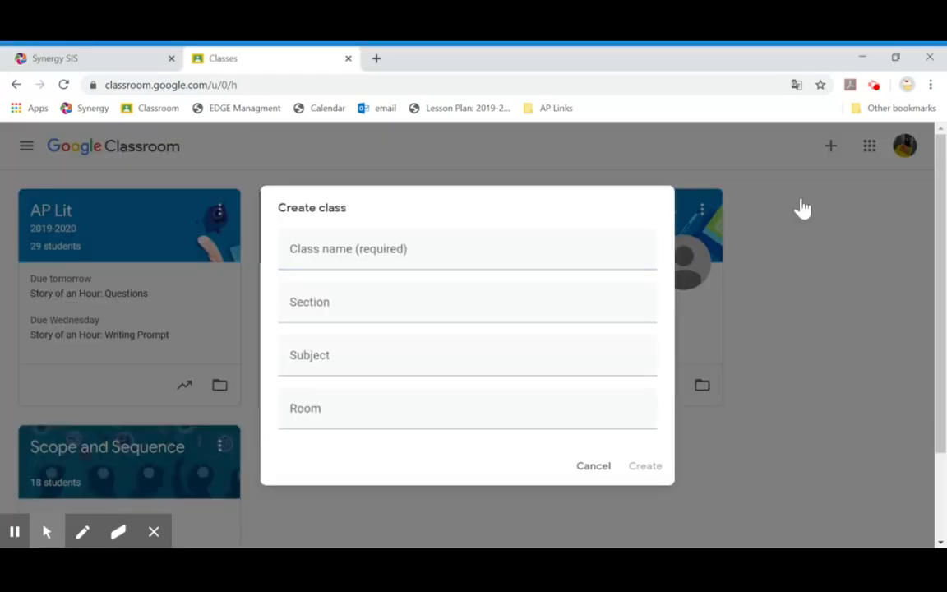
pyautogui.click(467, 254)
pyautogui.write('ELD 1')
pyautogui.press('Tab')
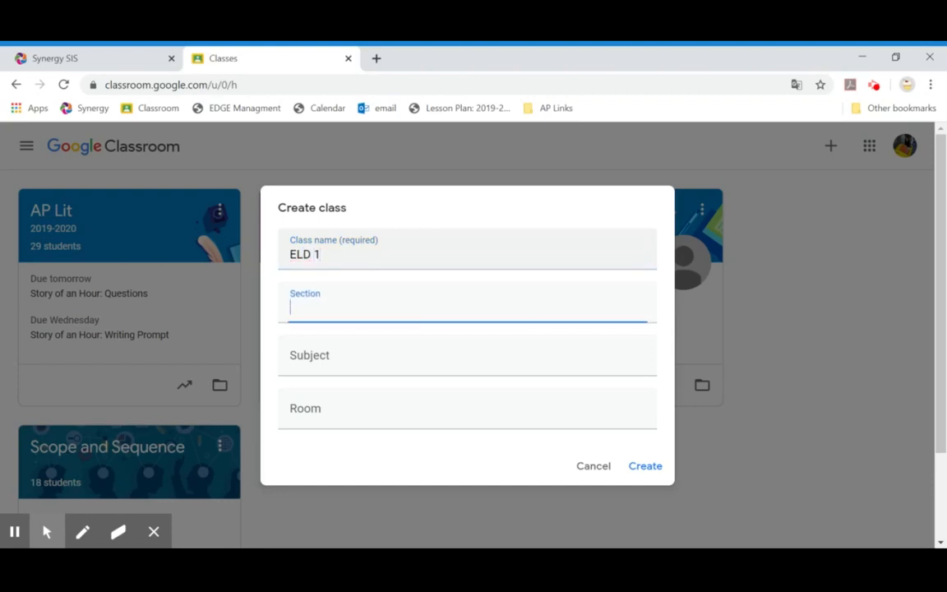
pyautogui.write('3rd period')
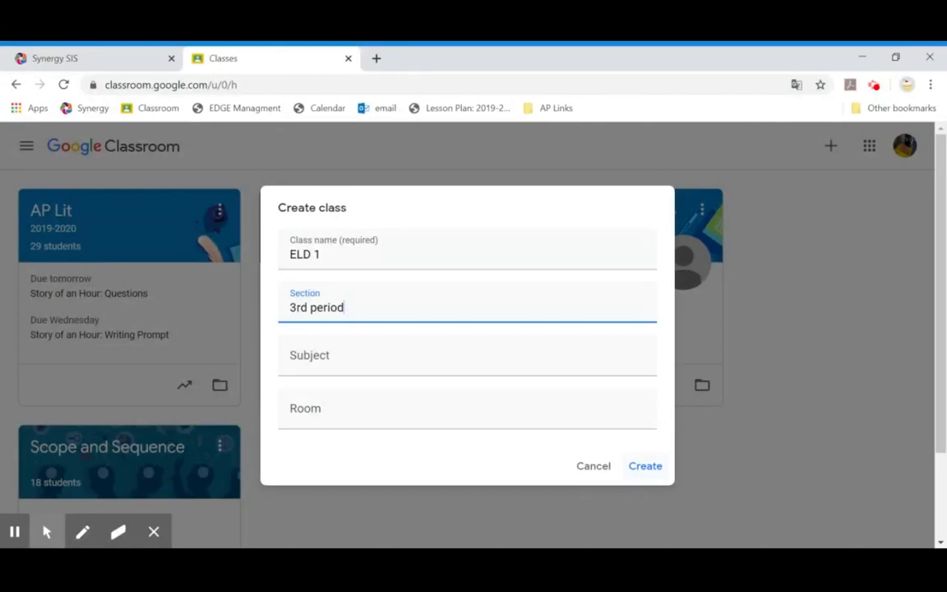
pyautogui.click(648, 467)
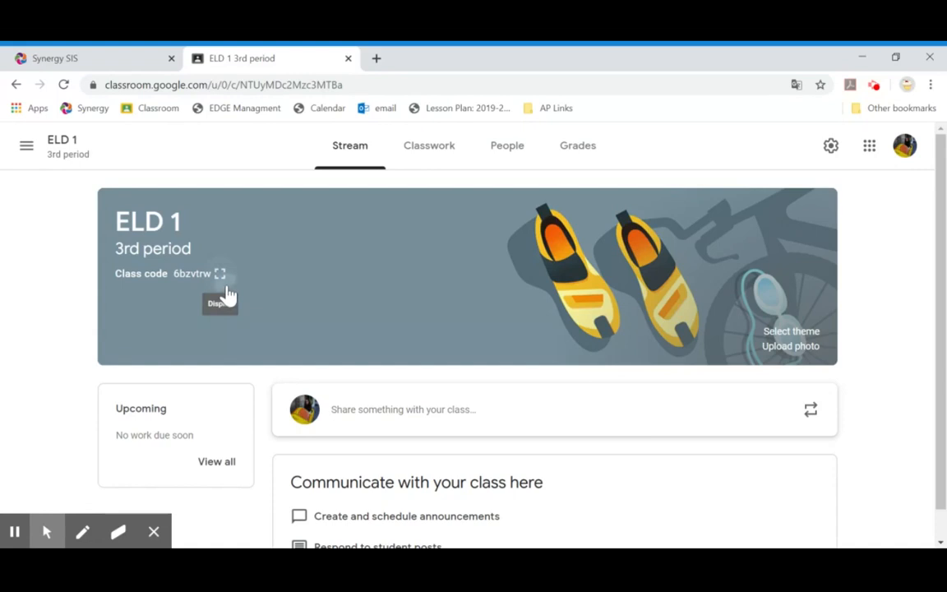
# Step: Show the ELD 1 class code enlarged, then switch to the Synergy TeacherVUE tab
pyautogui.click(224, 283)
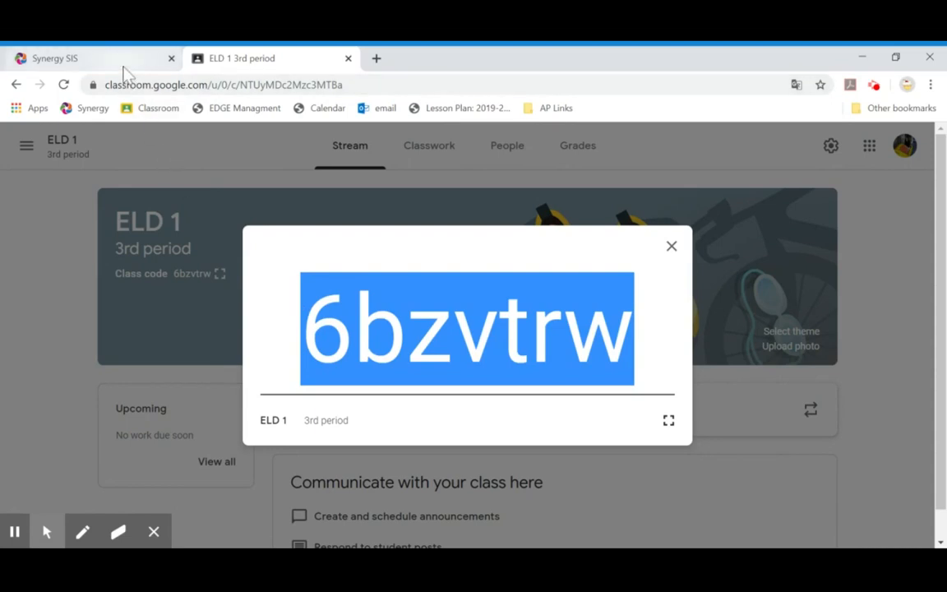
pyautogui.click(123, 66)
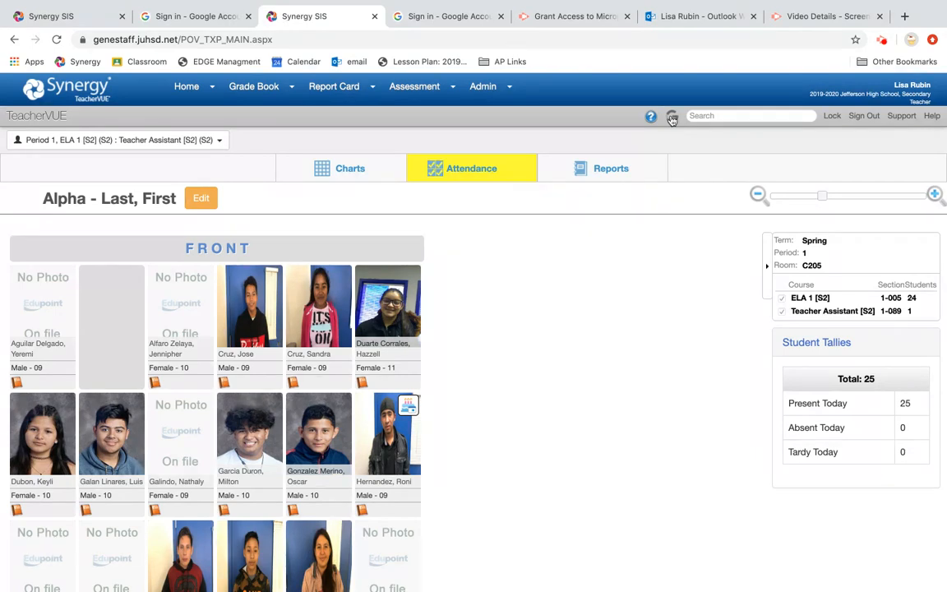
# Step: Grant Synergy TeacherVUE access to the school Google account, returning to the Period 1 seating chart
pyautogui.click(671, 118)
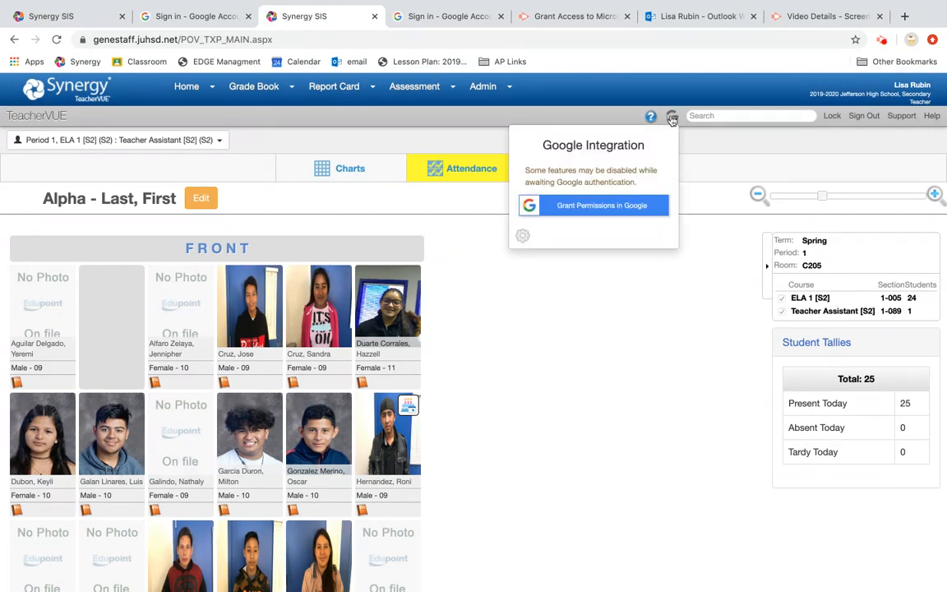
pyautogui.click(637, 209)
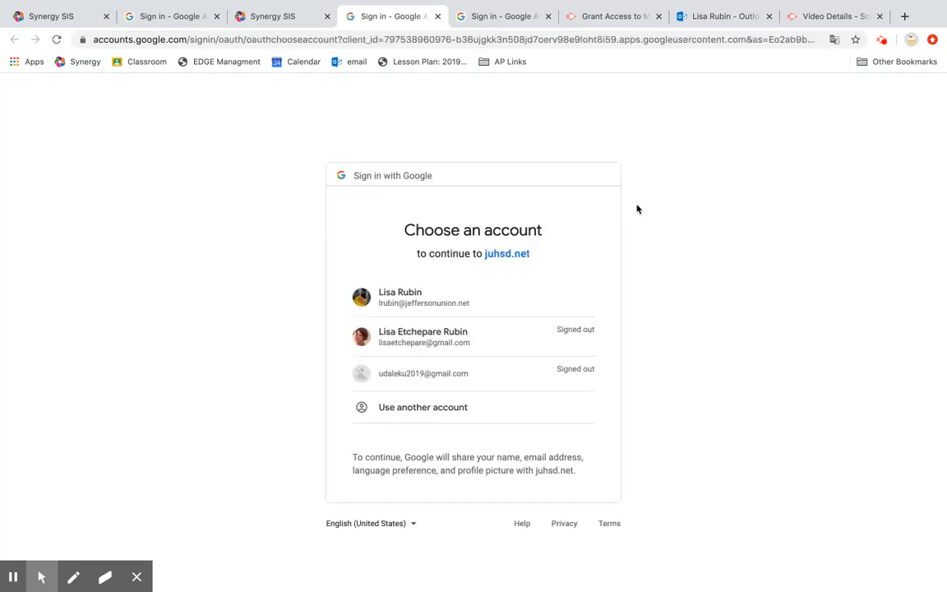
pyautogui.click(512, 308)
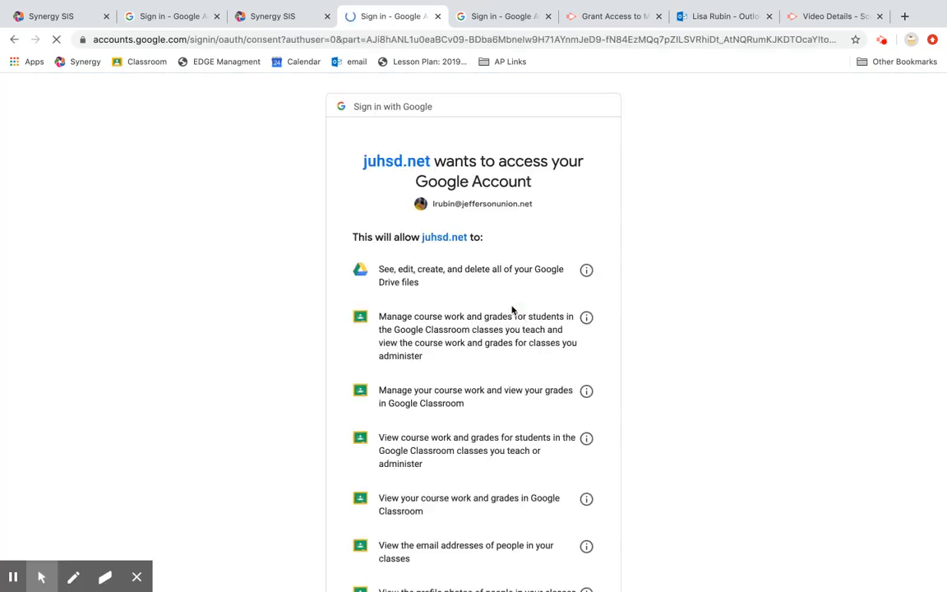
pyautogui.scroll(-5, 531, 391)
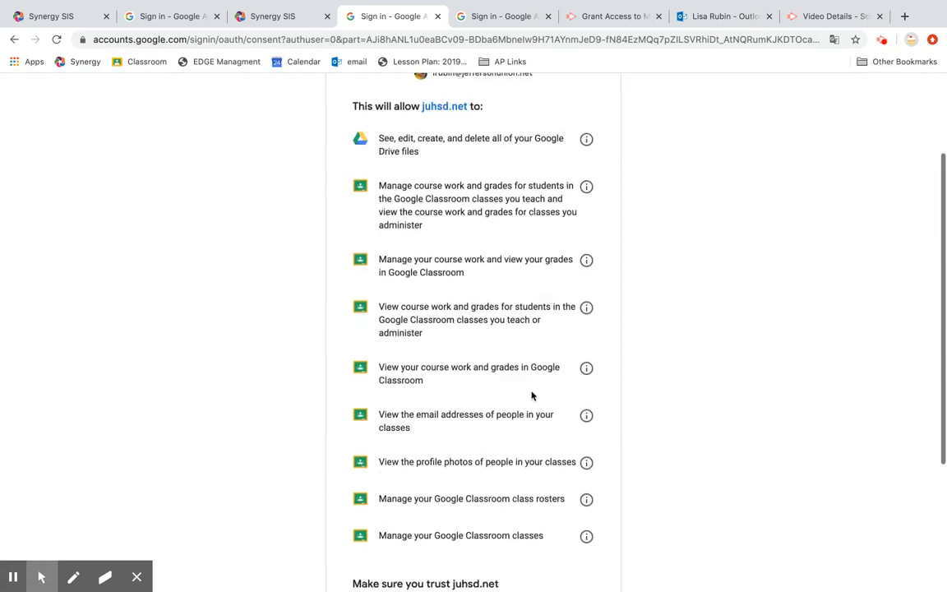
pyautogui.click(554, 496)
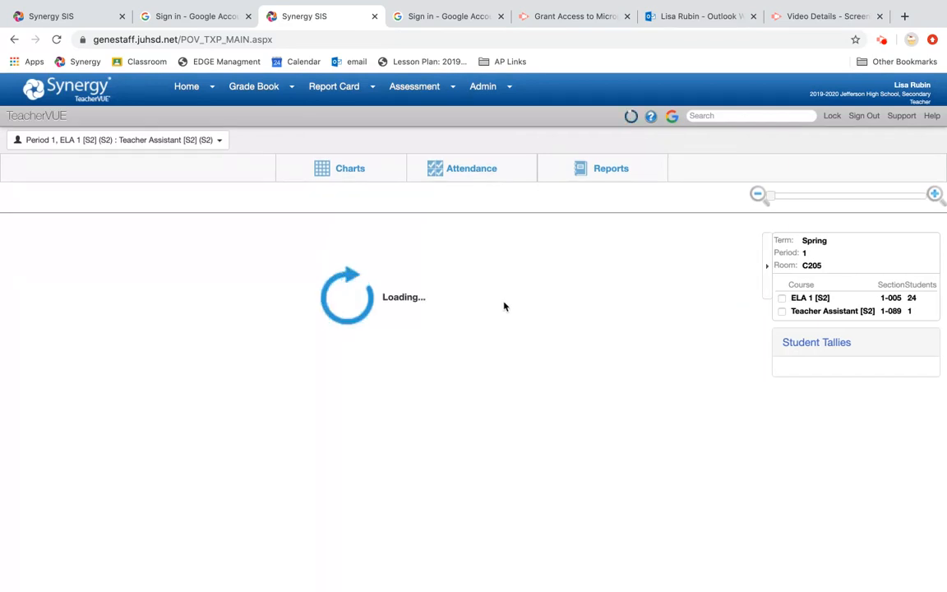
pyautogui.click(655, 163)
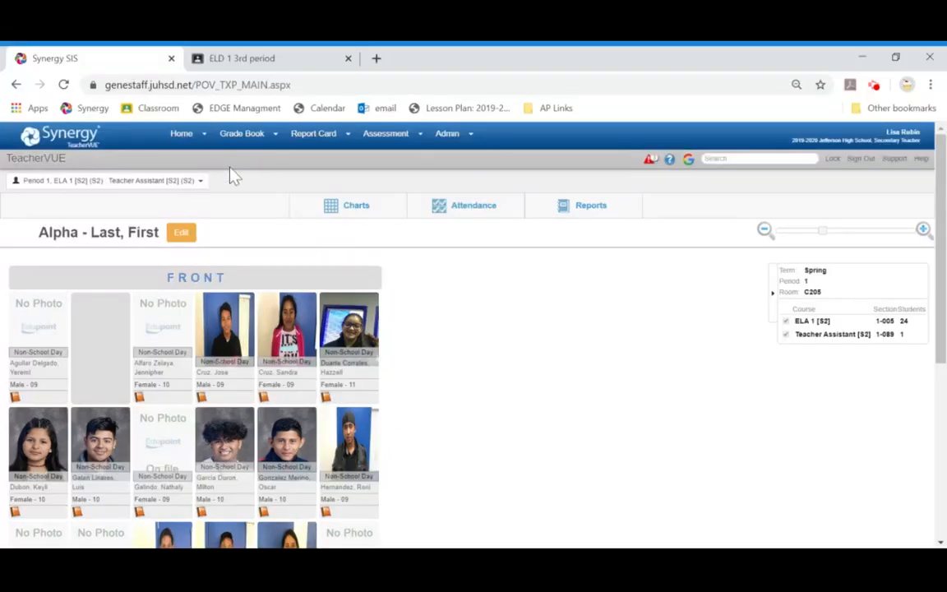
pyautogui.moveTo(243, 135)
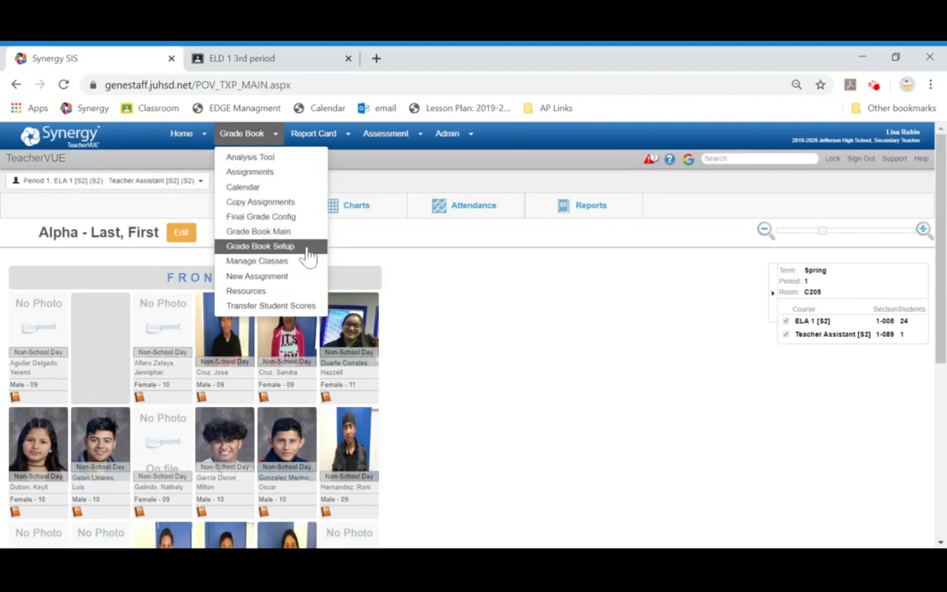
# Step: Open Grade Book Setup's Class Settings listing all 7 classes' Google Classroom status
pyautogui.click(309, 254)
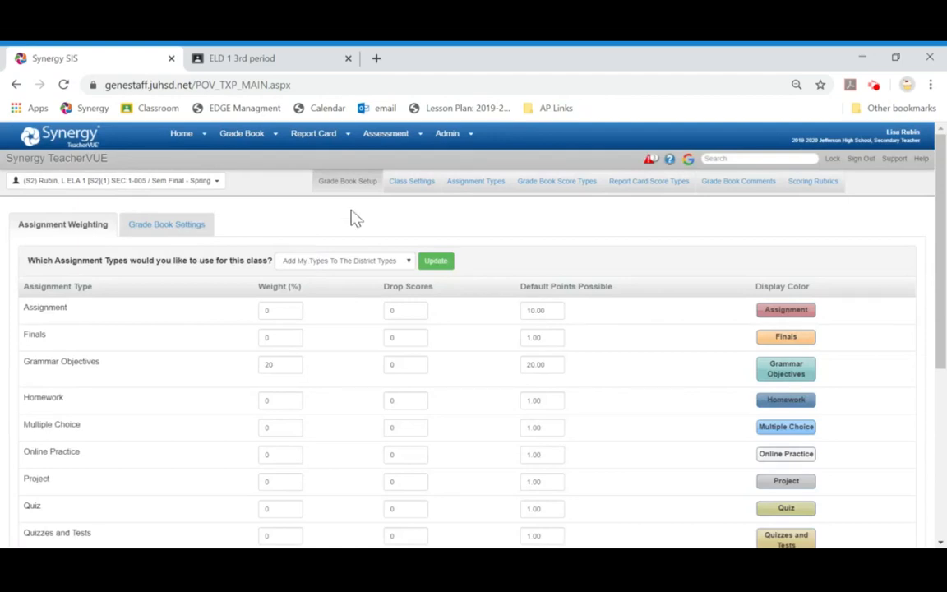
pyautogui.click(414, 182)
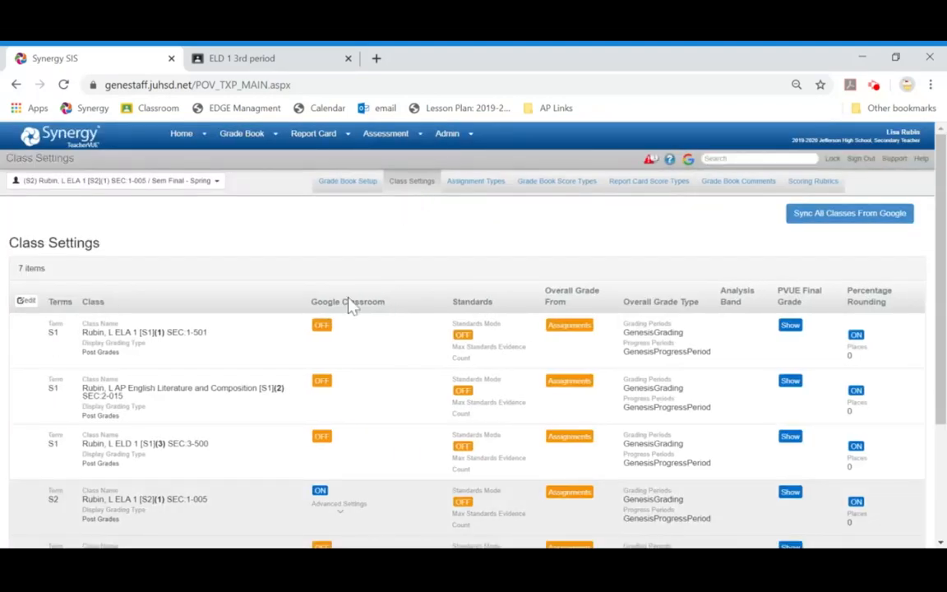
pyautogui.scroll(-2, 351, 305)
pyautogui.scroll(2, 339, 268)
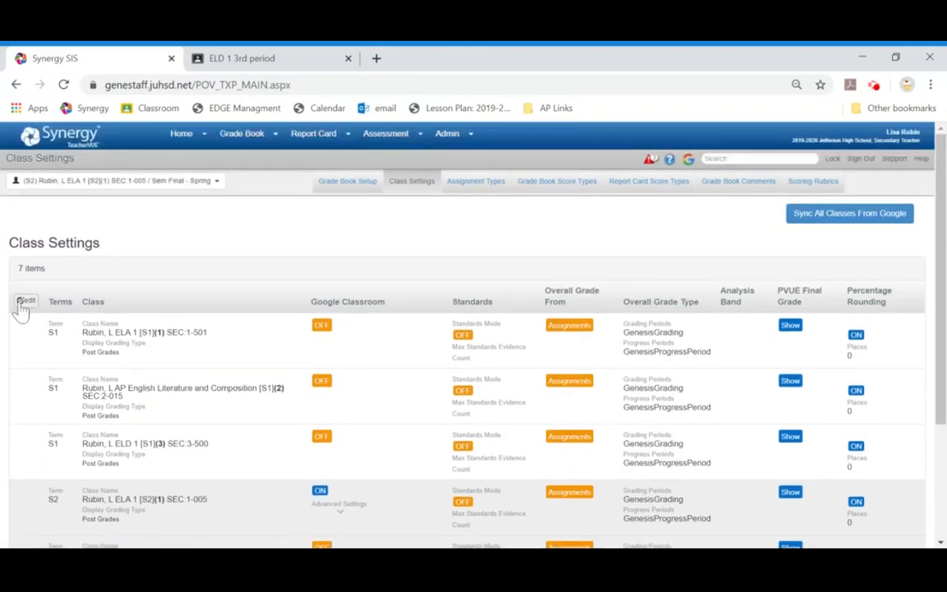
# Step: Enable Google Classroom for ELD 1 [S2](3) and expand its Advanced Options
pyautogui.click(24, 299)
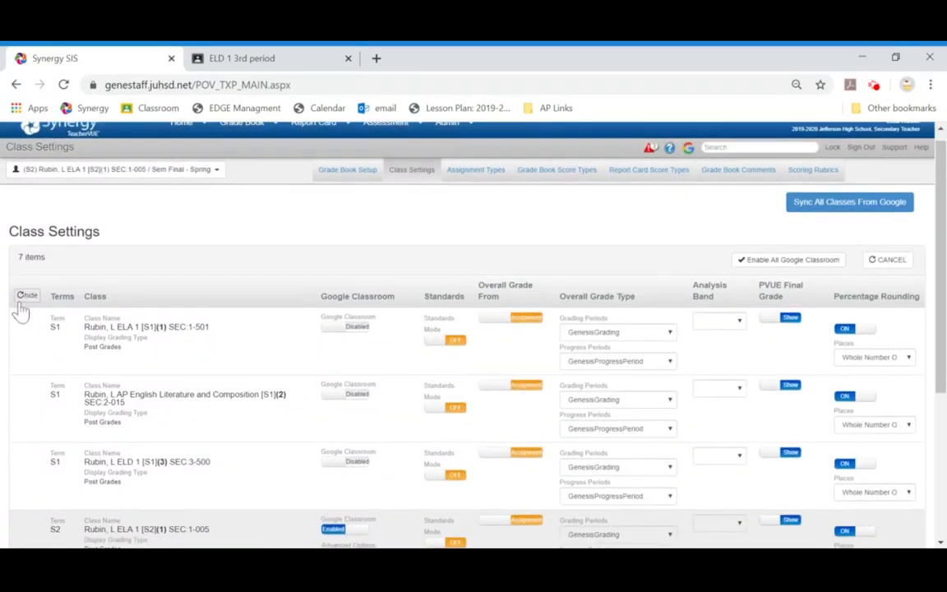
pyautogui.scroll(-5, 19, 310)
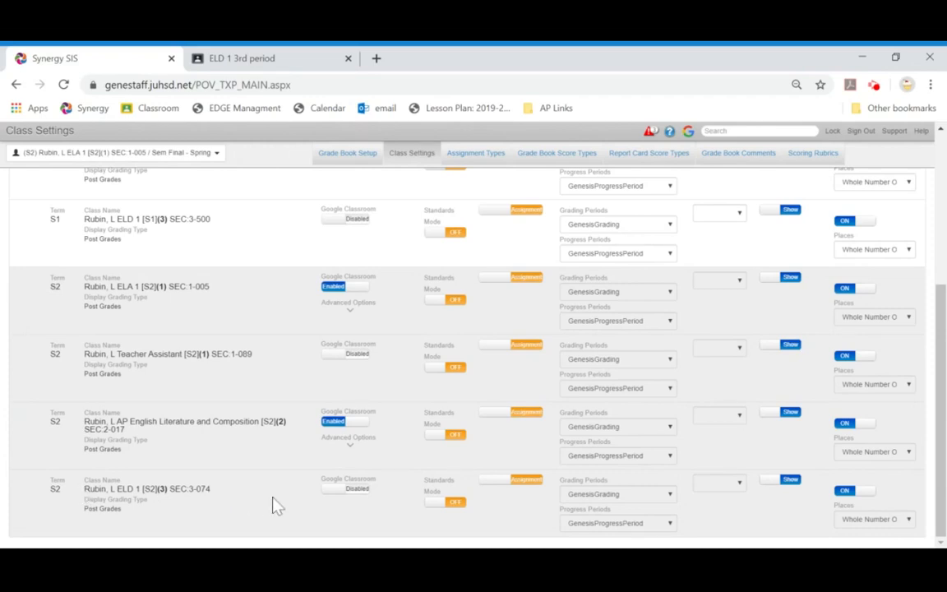
pyautogui.click(341, 491)
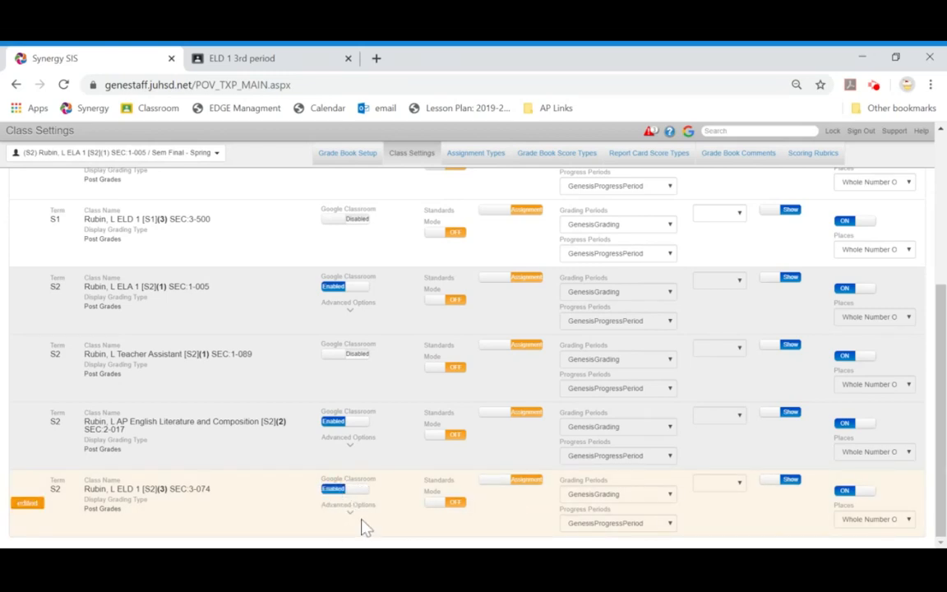
pyautogui.click(344, 491)
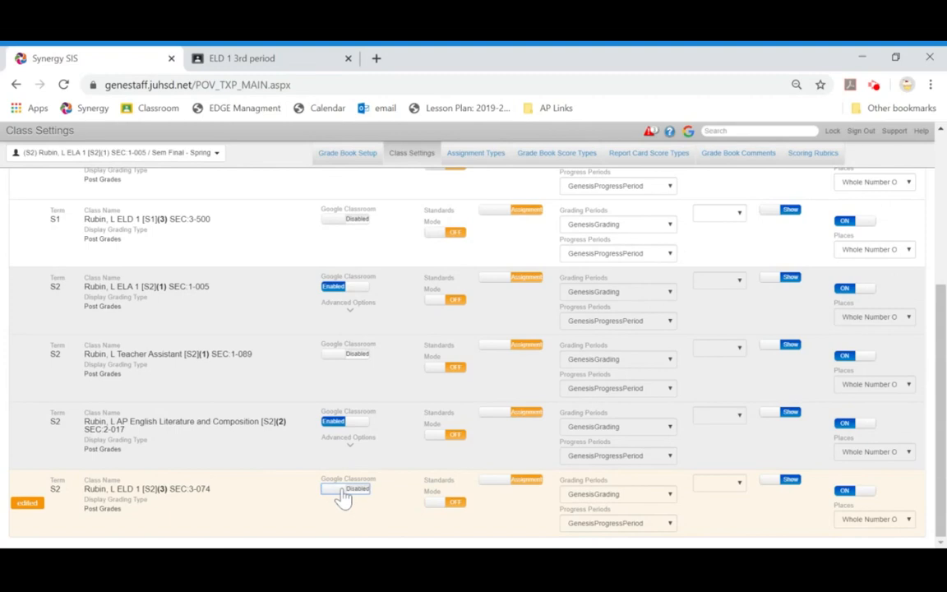
pyautogui.click(343, 491)
pyautogui.click(353, 514)
pyautogui.scroll(-2, 349, 493)
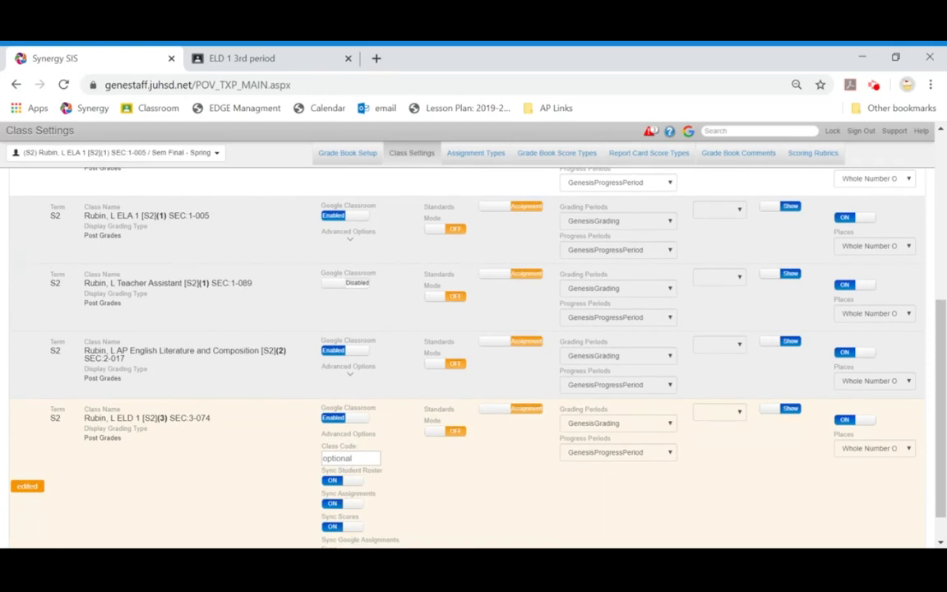
# Step: Paste the Google Classroom class code into the ELD 1 [S2](3) Class Code box
pyautogui.click(351, 458)
pyautogui.scroll(-1, 419, 461)
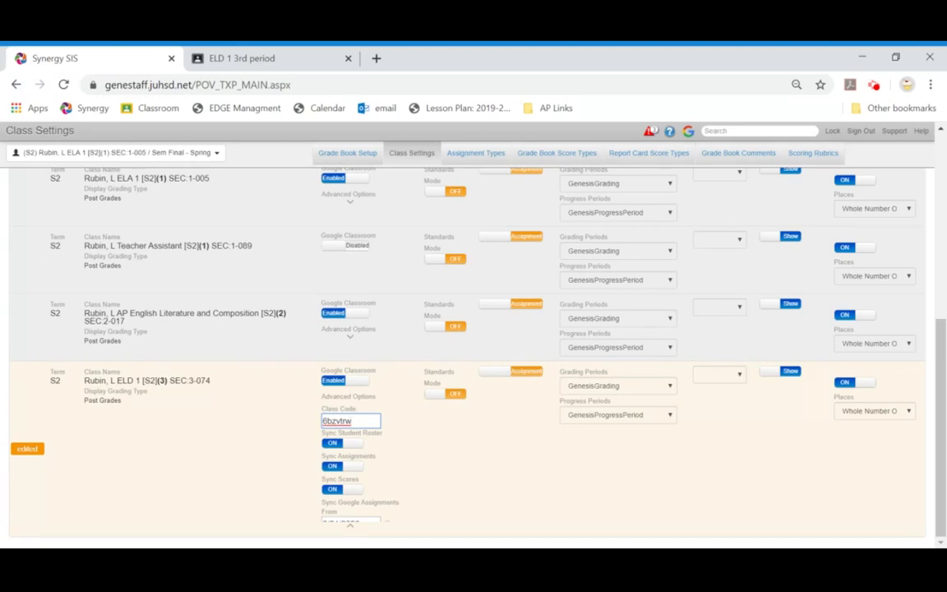
# Step: Set the ELD 1 [S2](3) Sync Google Assignments From date to March 14, 2020
pyautogui.click(353, 524)
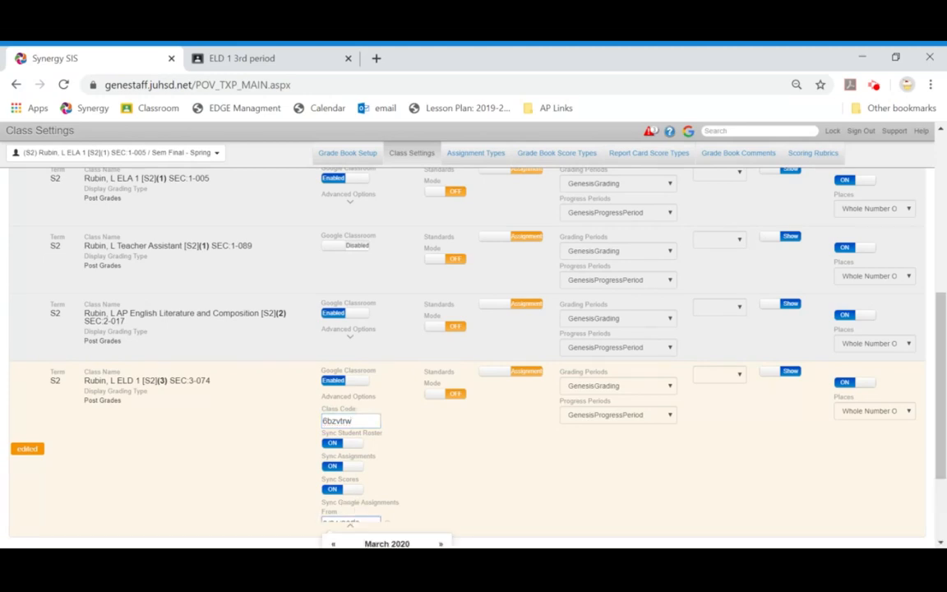
pyautogui.scroll(-2, 353, 370)
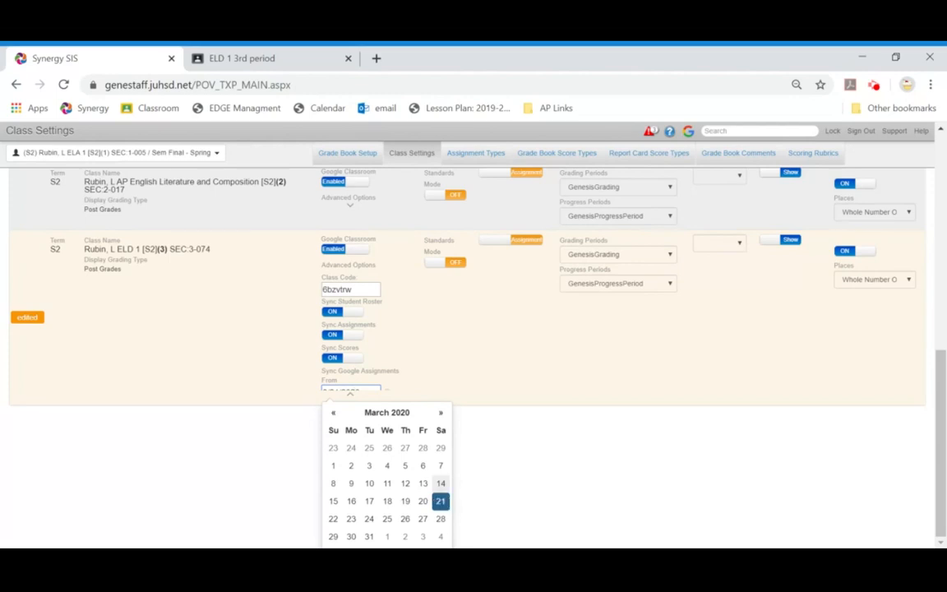
pyautogui.click(440, 500)
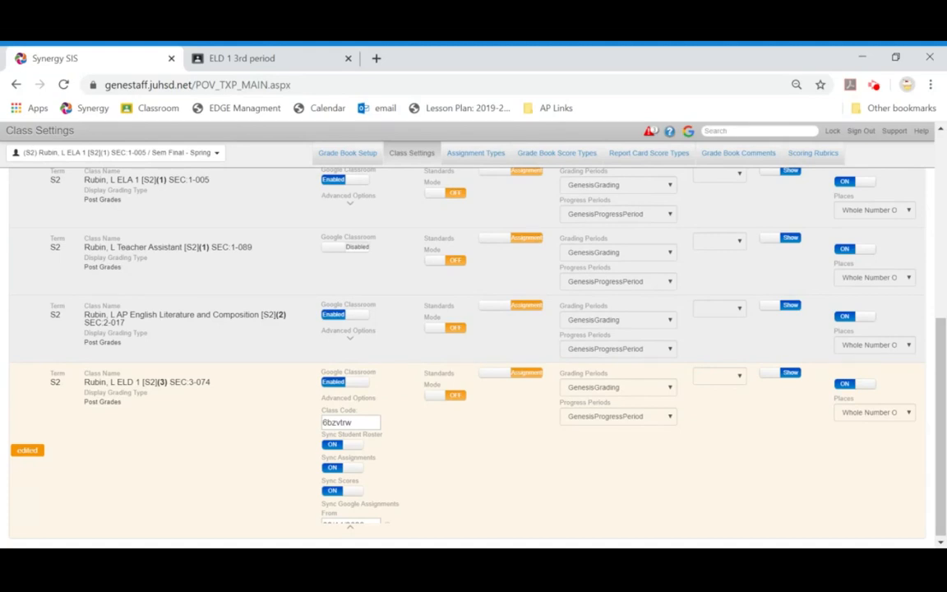
pyautogui.click(362, 528)
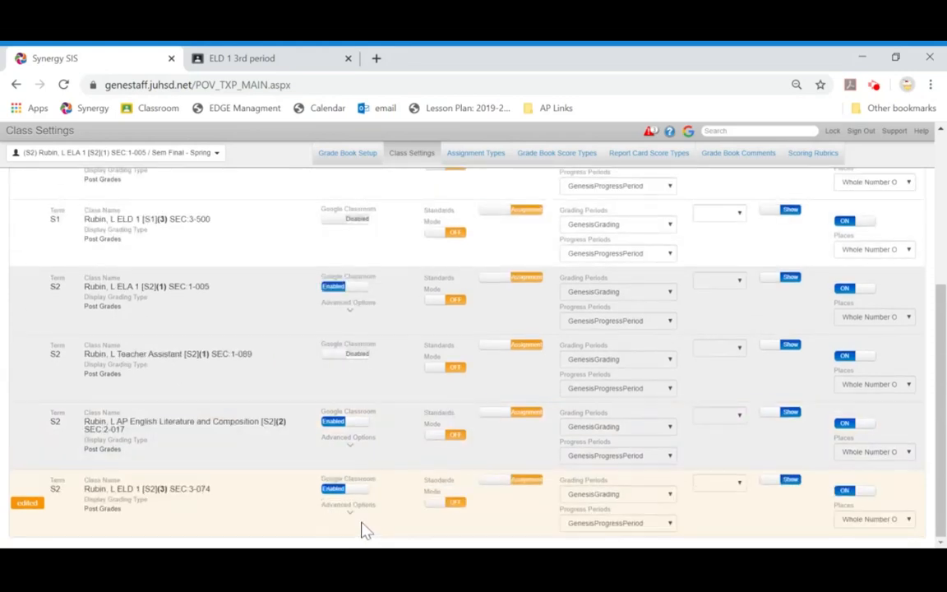
pyautogui.click(350, 493)
pyautogui.click(349, 509)
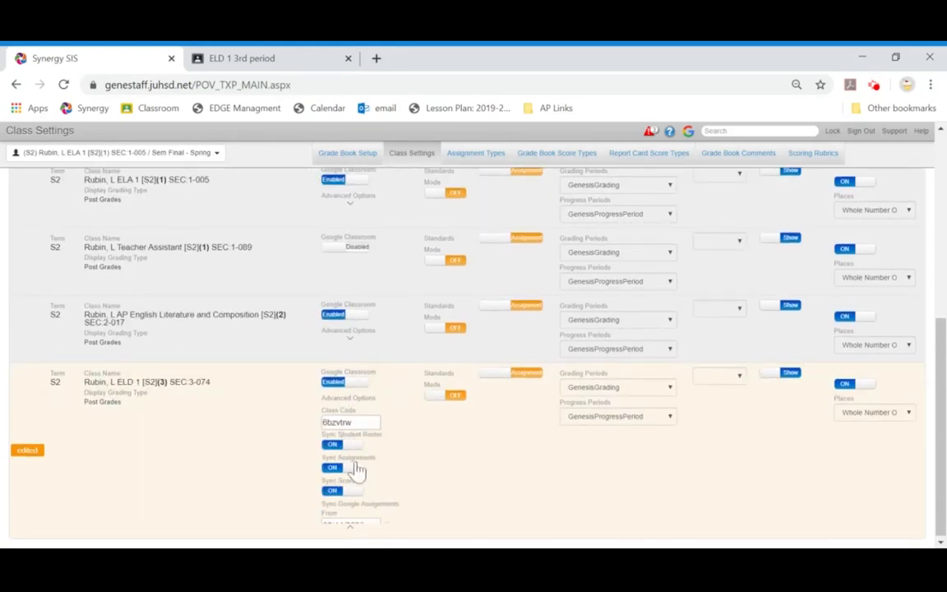
pyautogui.click(350, 523)
pyautogui.scroll(-3, 406, 517)
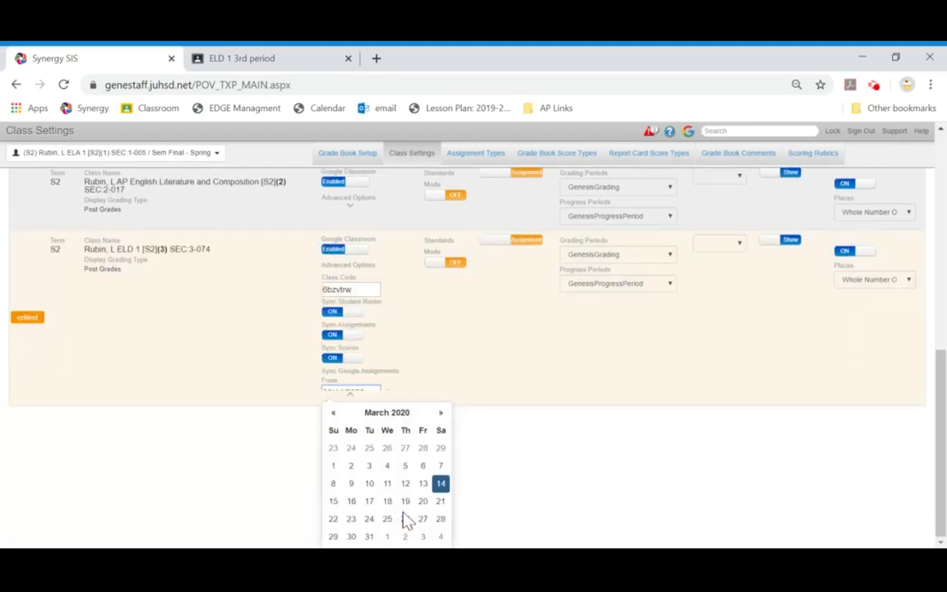
pyautogui.click(442, 485)
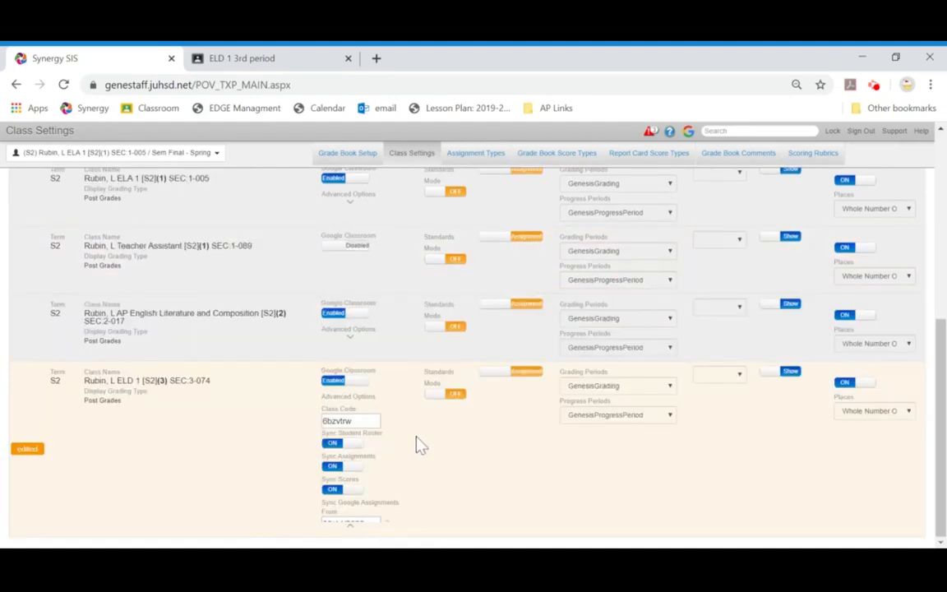
pyautogui.scroll(5, 415, 463)
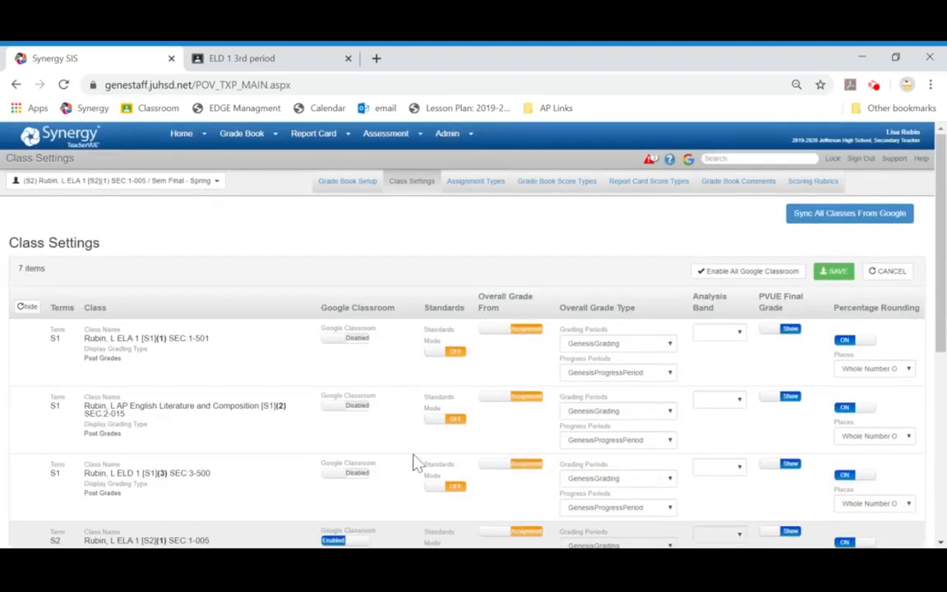
# Step: Save the class settings, run the ELD 1 Google Classroom sync, and close the Classroom tab
pyautogui.click(842, 272)
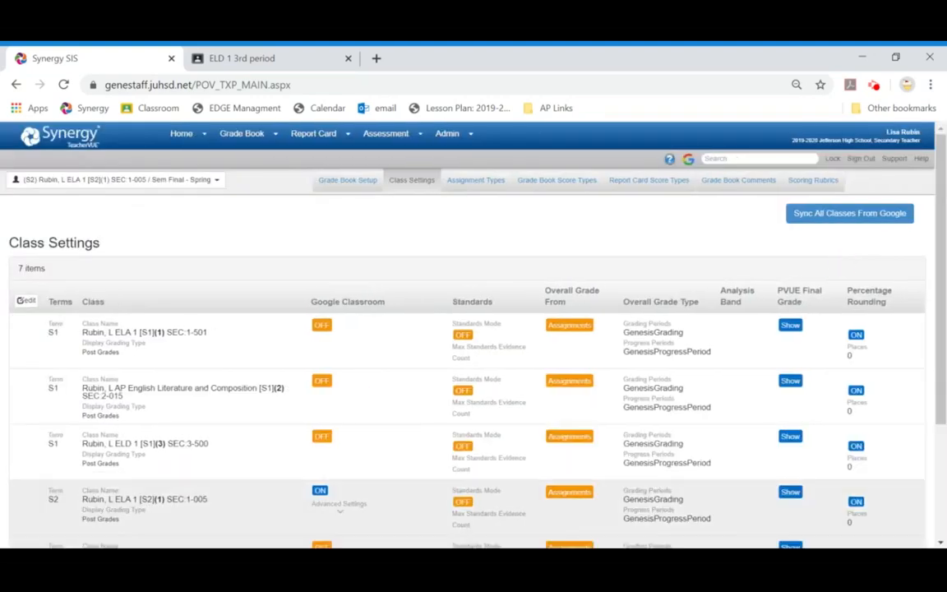
pyautogui.scroll(-3, 467, 345)
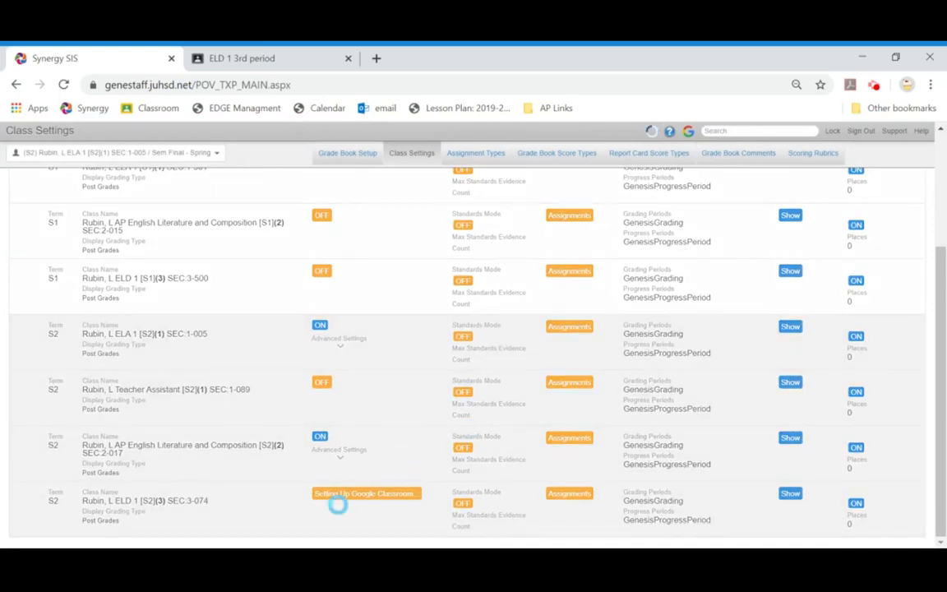
pyautogui.click(339, 498)
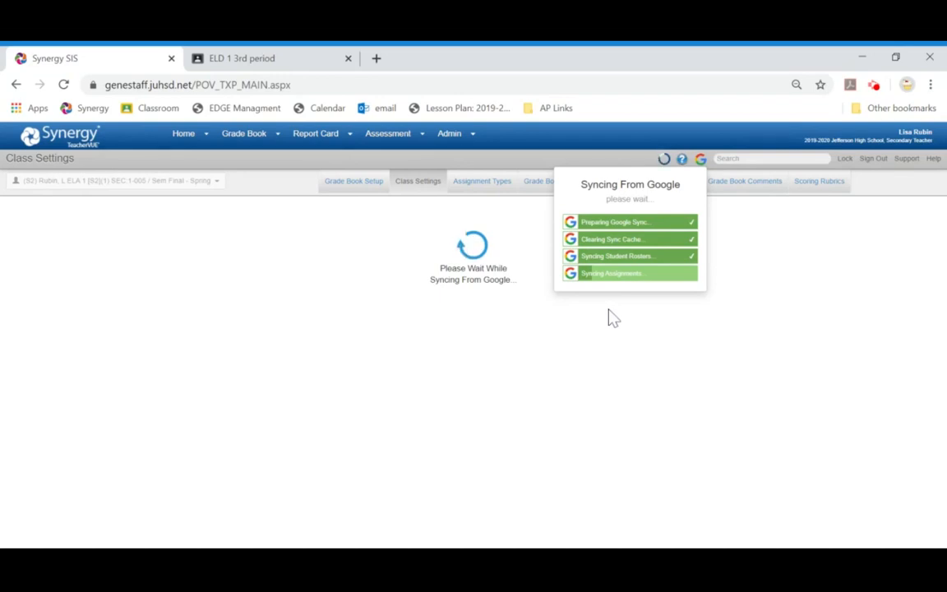
pyautogui.moveTo(374, 146)
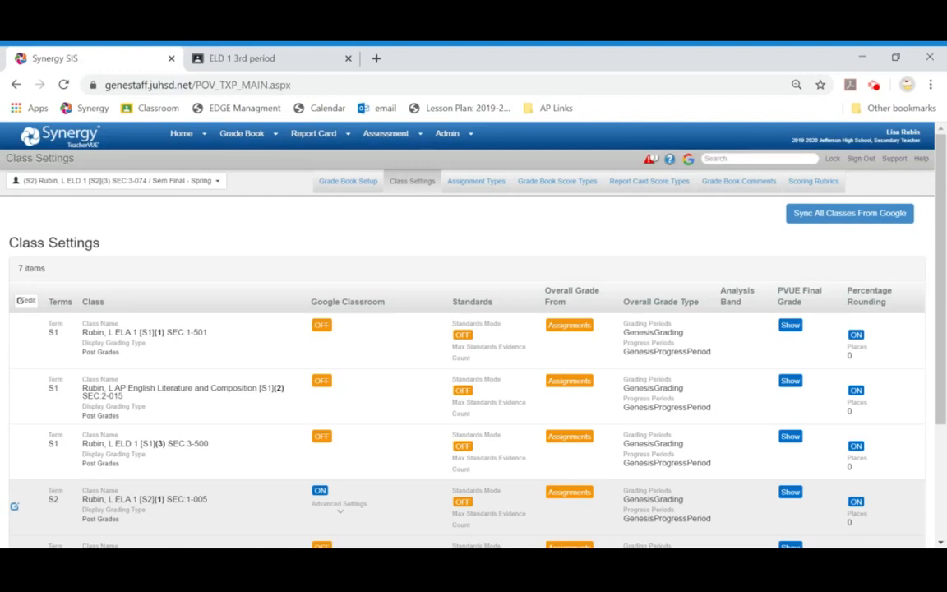
pyautogui.click(349, 60)
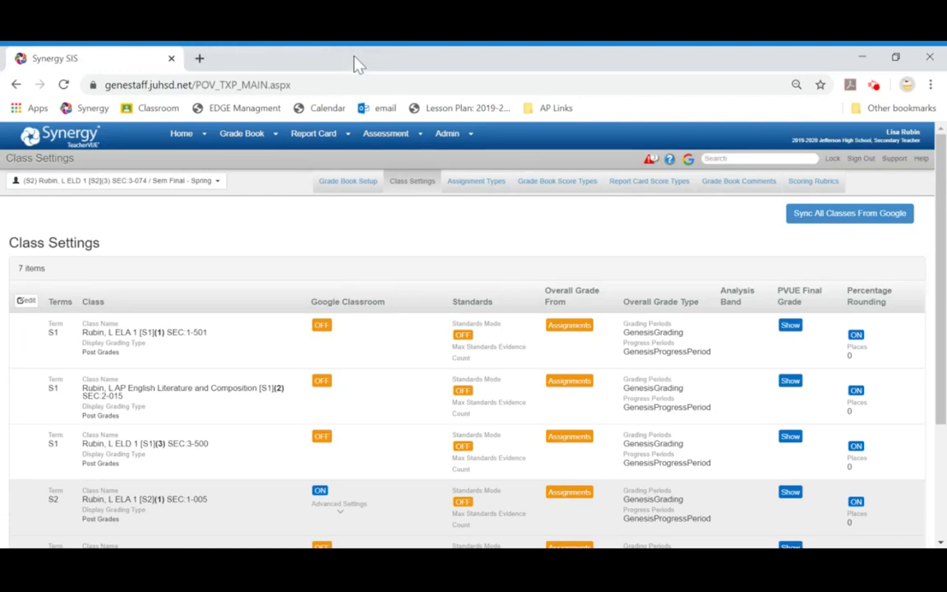
# Step: Open the ELD 1 3rd period class in Google Classroom and review its synced student list
pyautogui.hotkey('ctrl', 't')
pyautogui.write('cl')
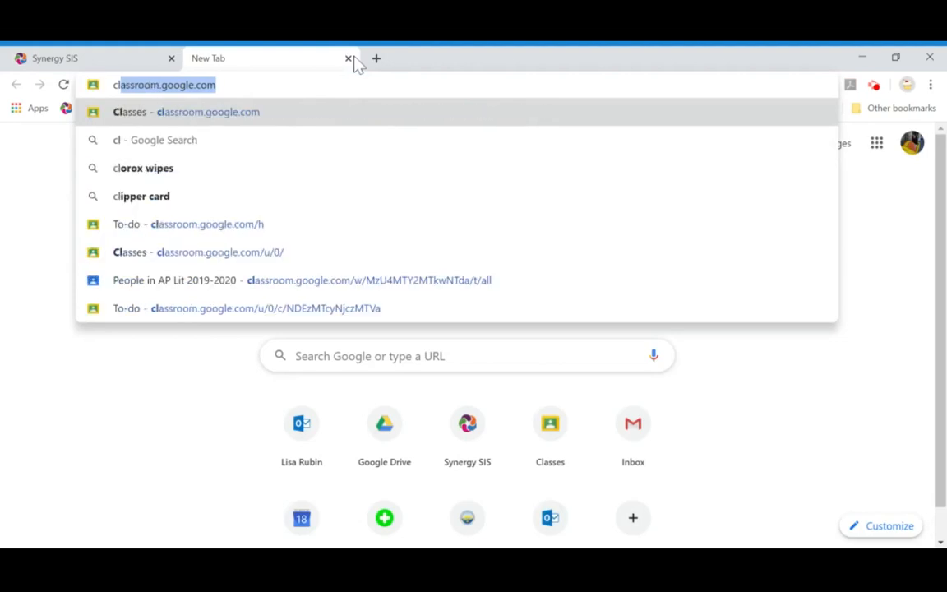
pyautogui.press('Return')
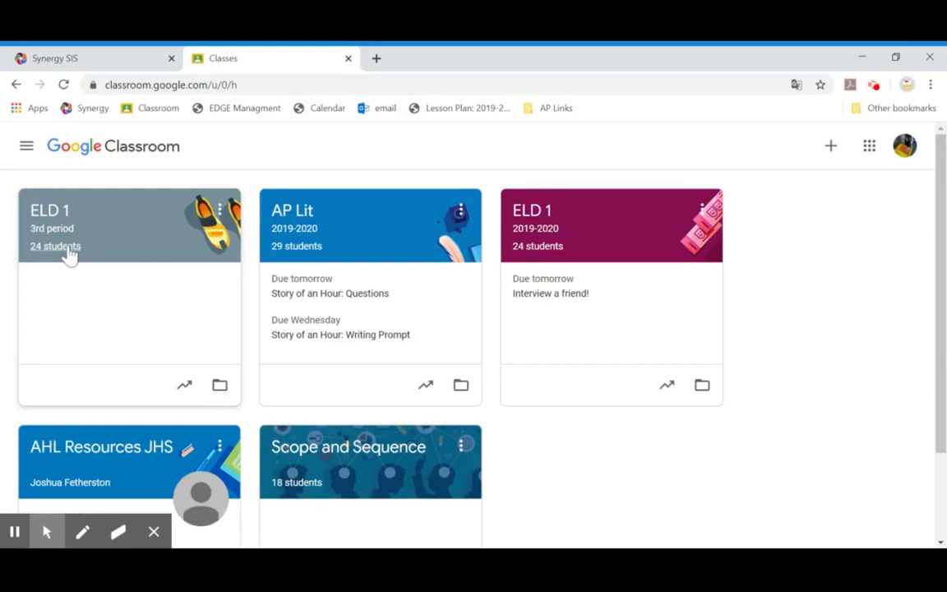
pyautogui.click(61, 219)
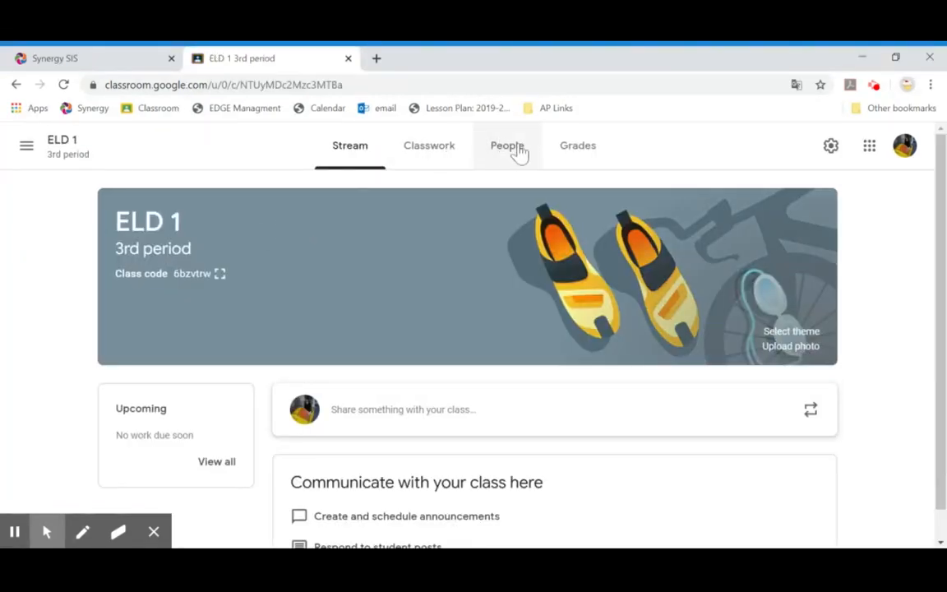
pyautogui.click(513, 155)
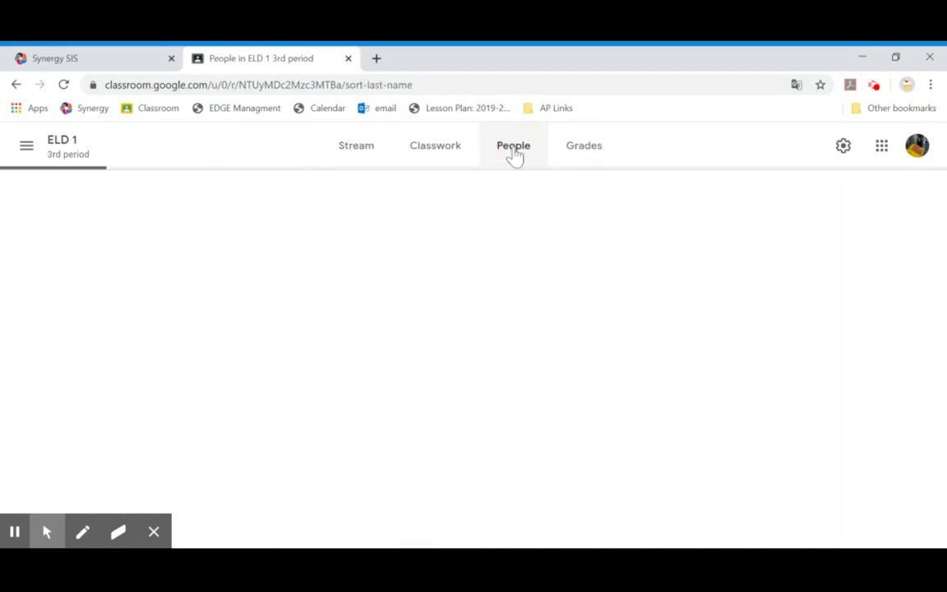
pyautogui.scroll(-3, 455, 322)
pyautogui.scroll(-9, 454, 320)
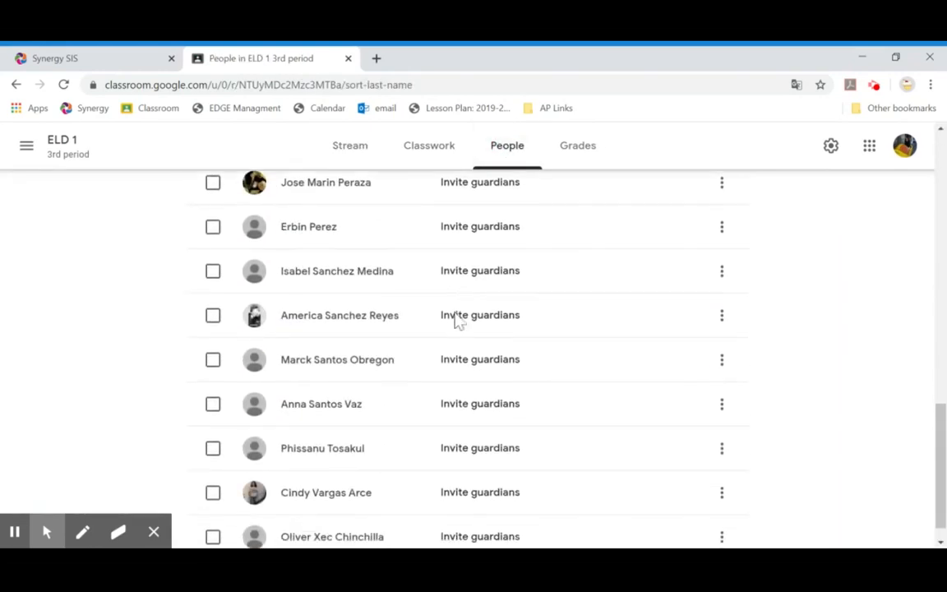
pyautogui.scroll(3, 456, 322)
pyautogui.scroll(8, 689, 377)
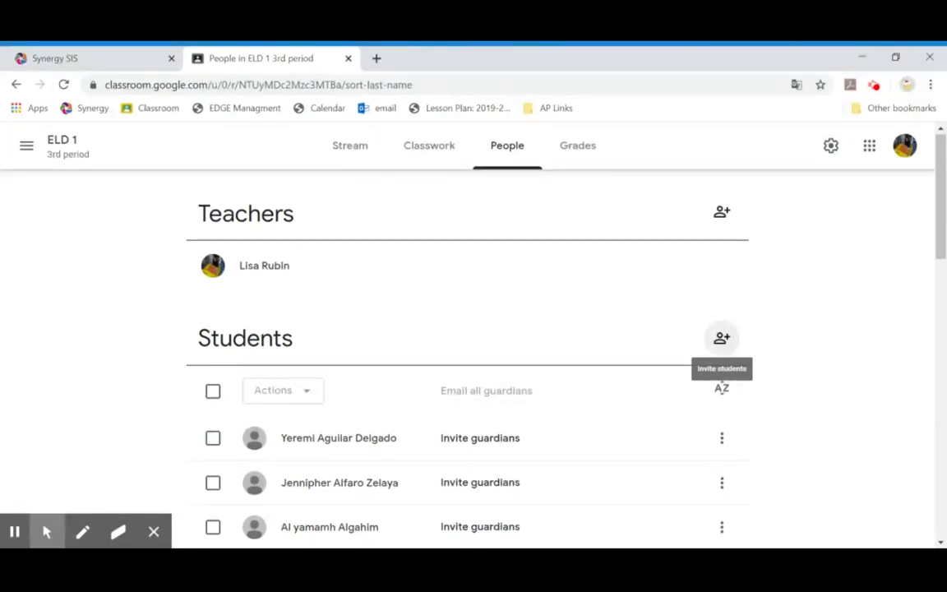
# Step: Search for the extra student by name and send them an invitation to ELD 1
pyautogui.click(721, 337)
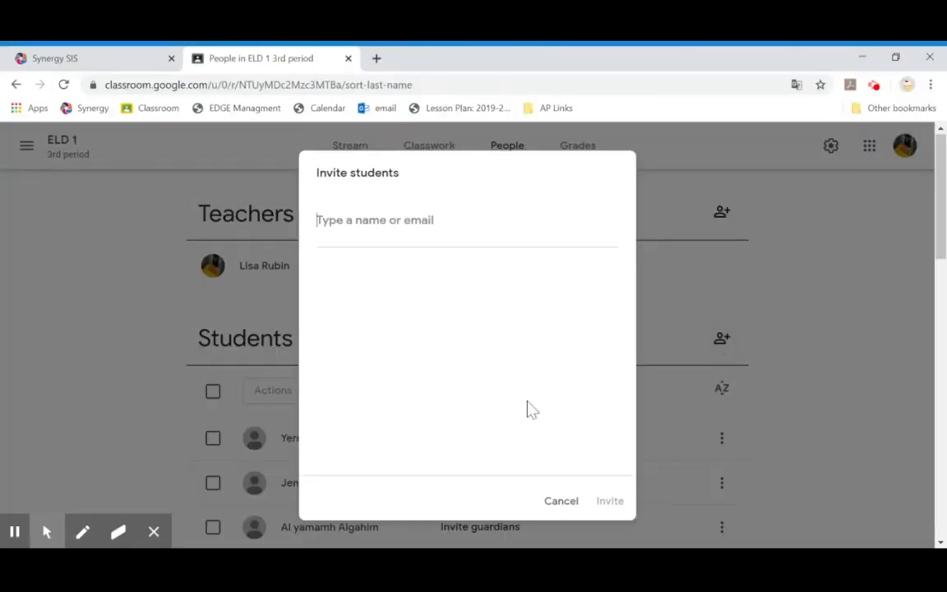
pyautogui.click(441, 273)
pyautogui.click(428, 239)
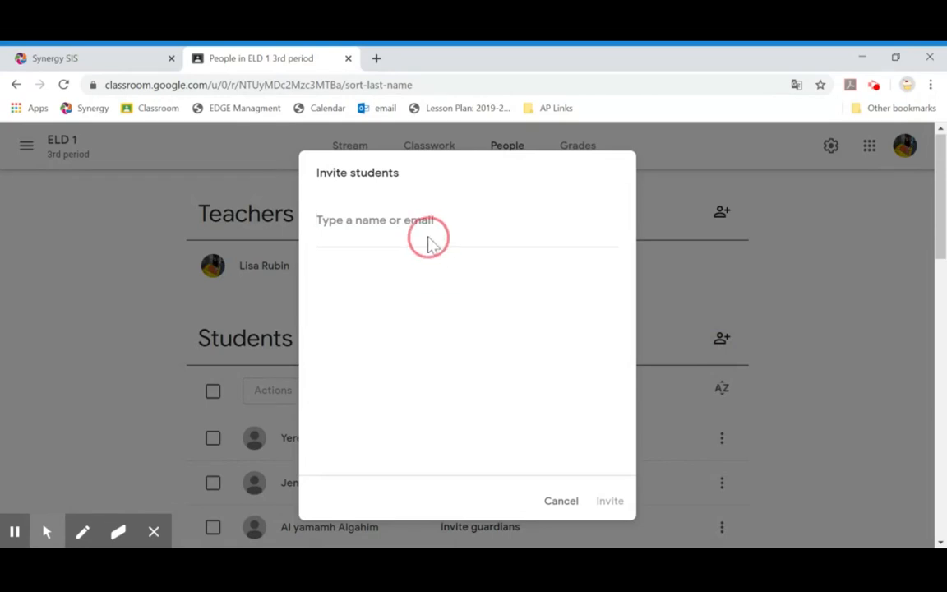
pyautogui.write('ir')
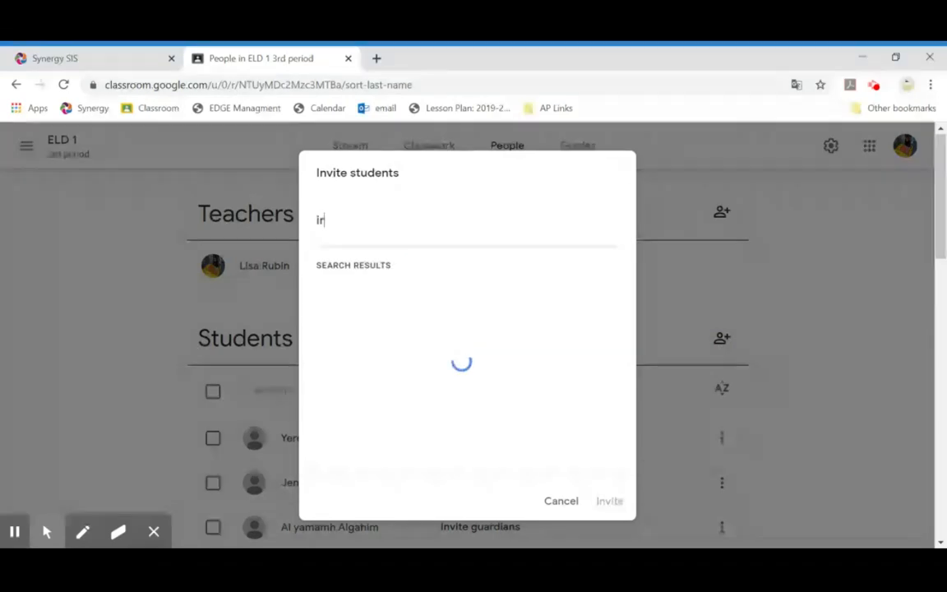
pyautogui.write('vin')
pyautogui.click(400, 346)
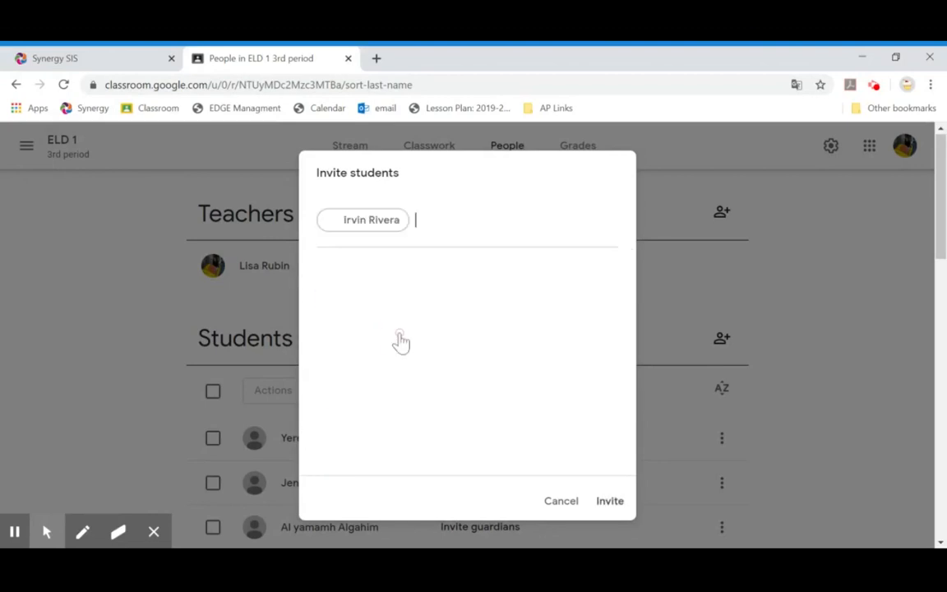
pyautogui.click(609, 507)
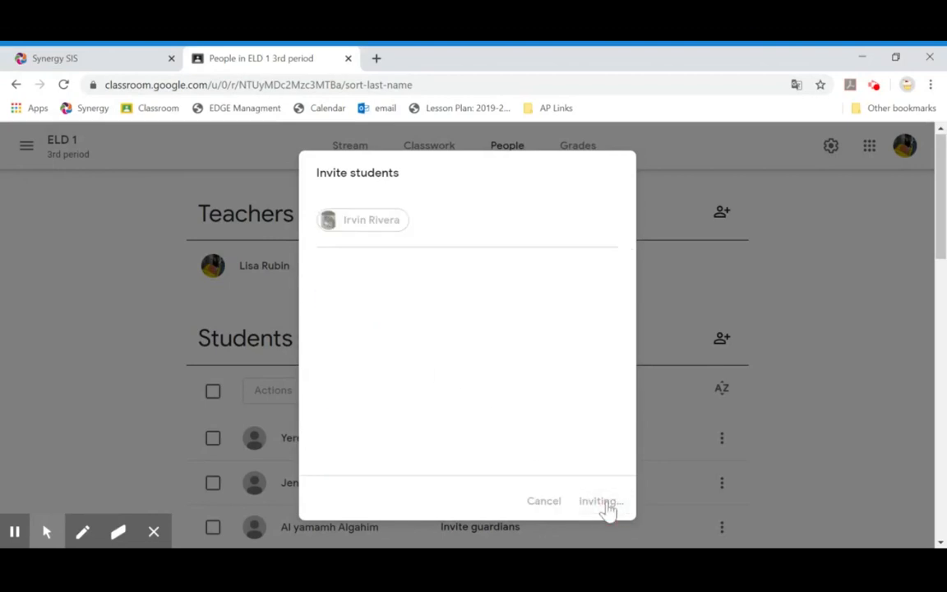